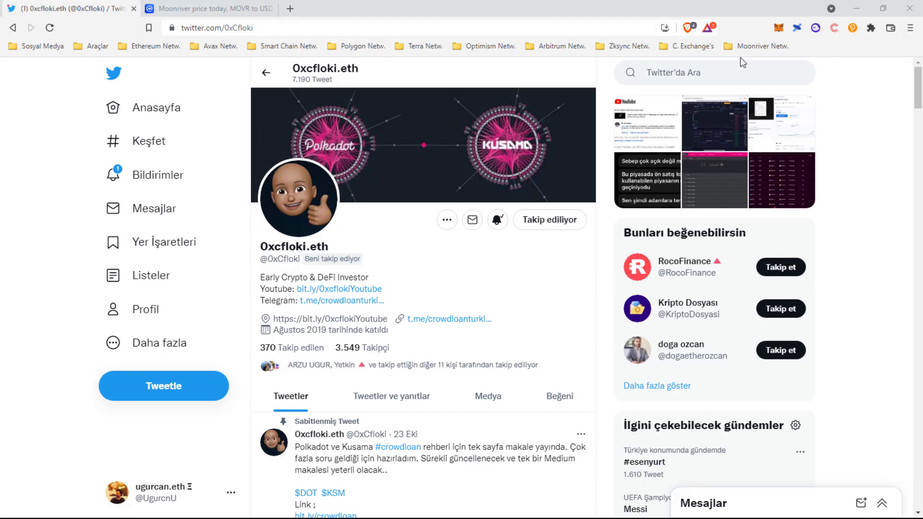
Step: Open the bookmarked Moonbeam Network Apps site and allow it to switch the MetaMask wallet to the Moonriver network
left_click(751, 44)
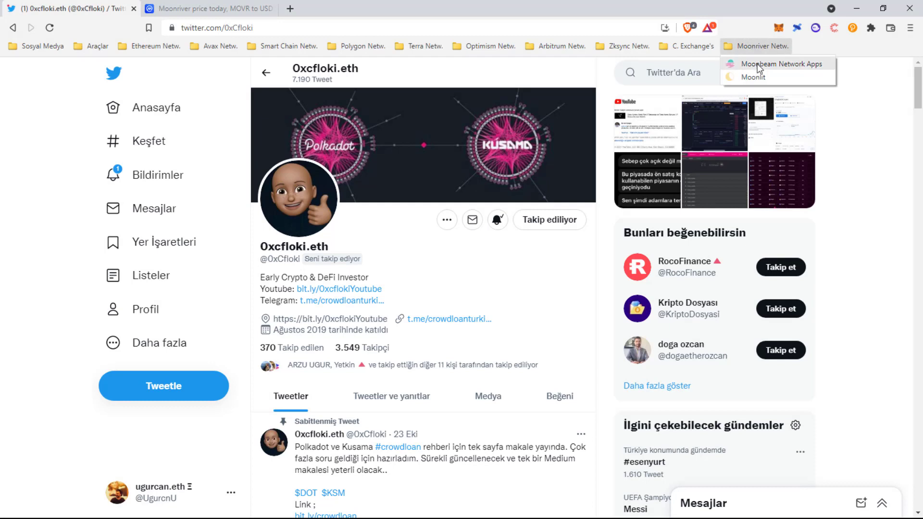
left_click(758, 65)
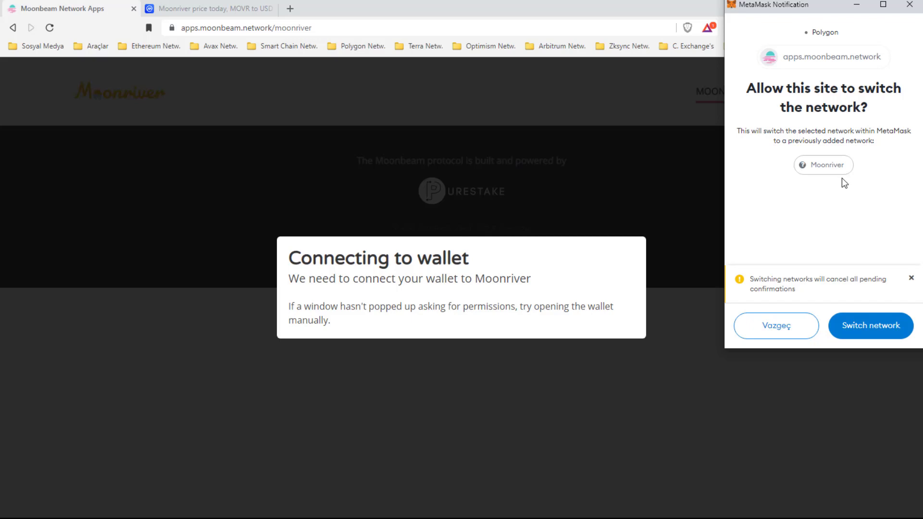
left_click(867, 329)
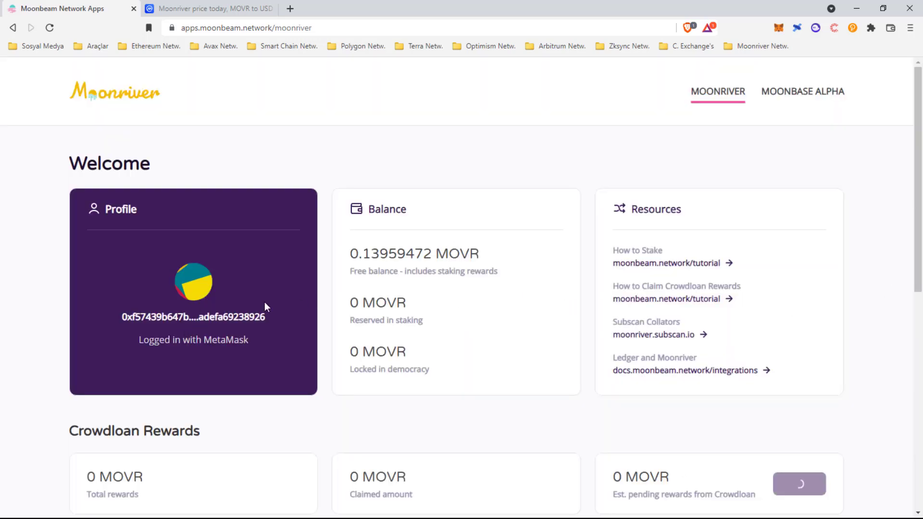
Step: Examine the free MOVR balance and the total, claimed and pending crowdloan reward amounts
left_click_drag(349, 255, 478, 253)
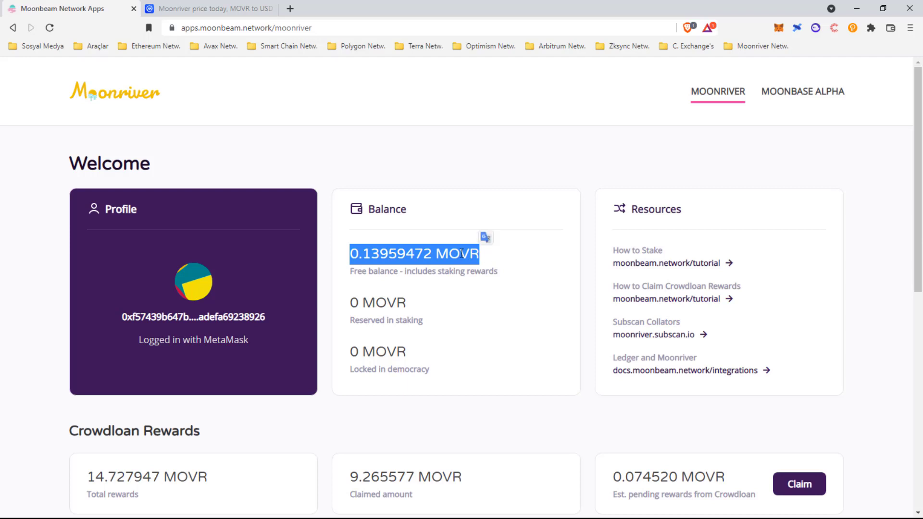
left_click(475, 253)
scroll(547, 240, "down", 2)
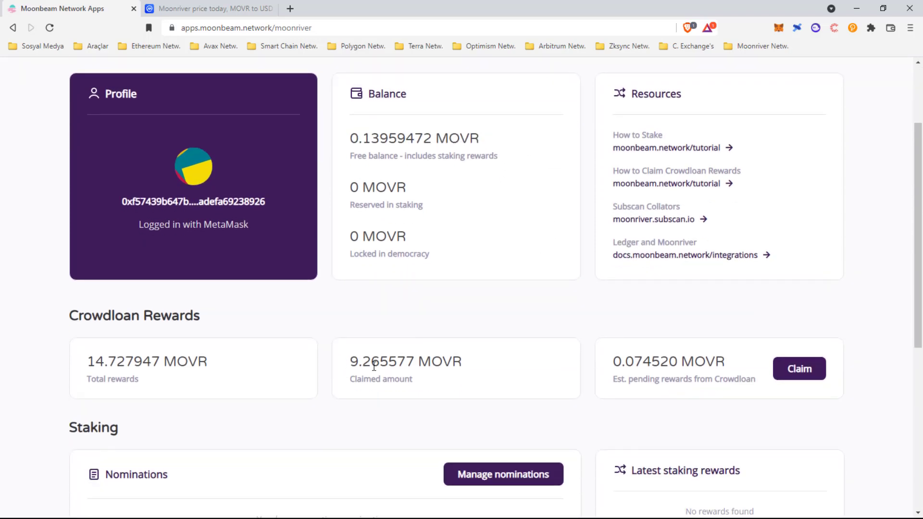
left_click_drag(351, 356, 469, 351)
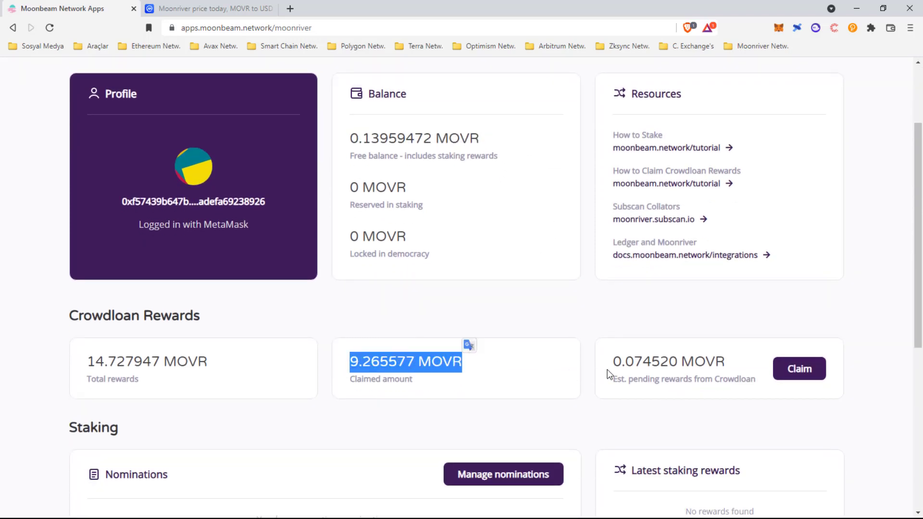
left_click(617, 358)
left_click_drag(617, 358, 725, 359)
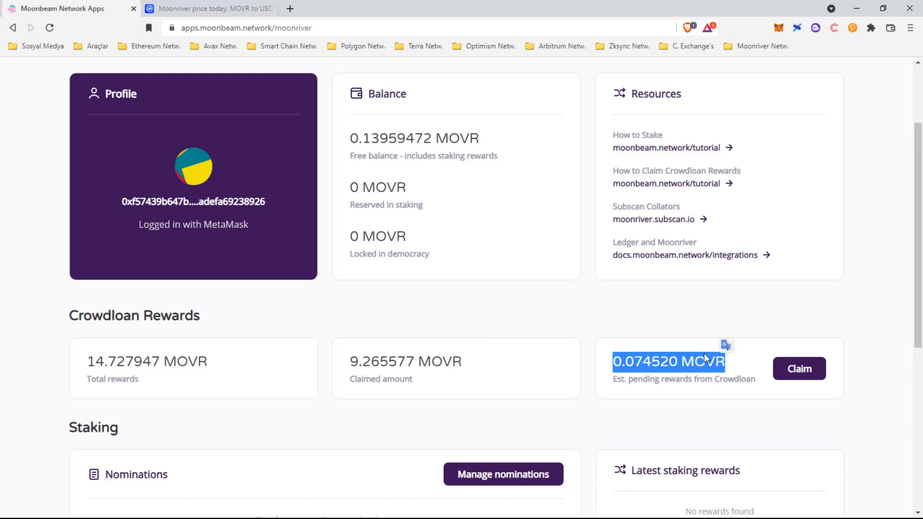
left_click_drag(87, 361, 218, 363)
left_click(256, 371)
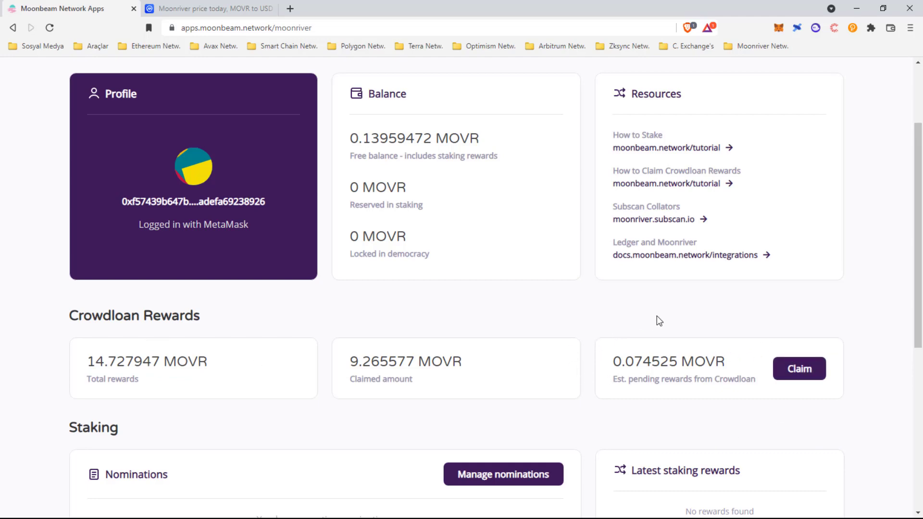
scroll(656, 316, "up", 3)
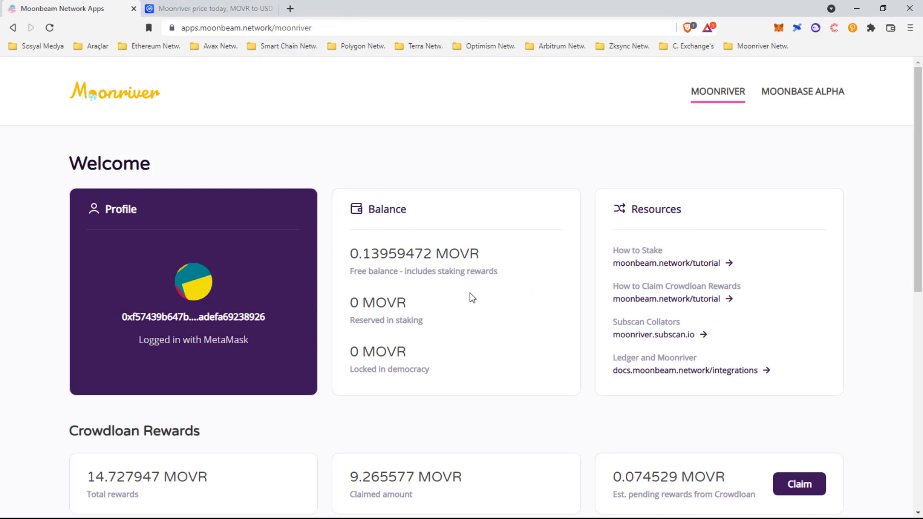
scroll(493, 219, "down", 1)
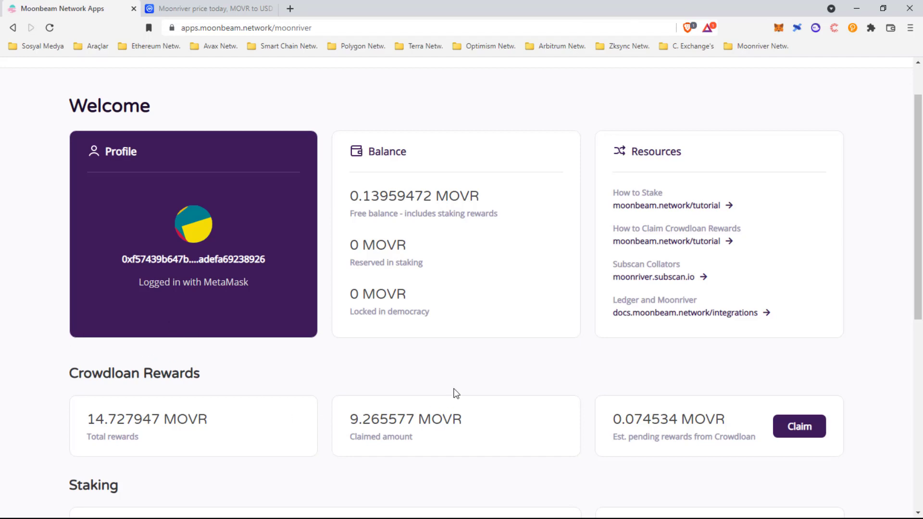
scroll(596, 390, "down", 1)
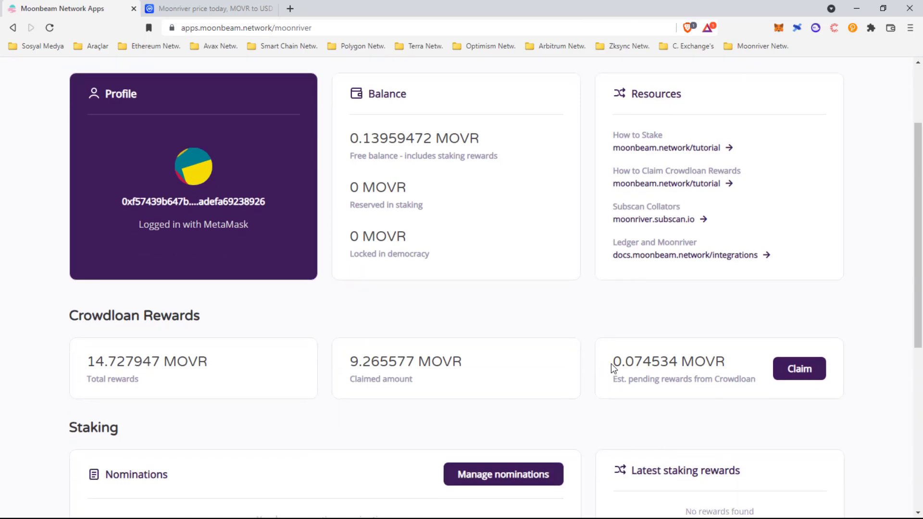
Step: Claim the pending crowdloan rewards, check the gas fee and total, and approve the transaction in MetaMask
left_click_drag(610, 363, 737, 381)
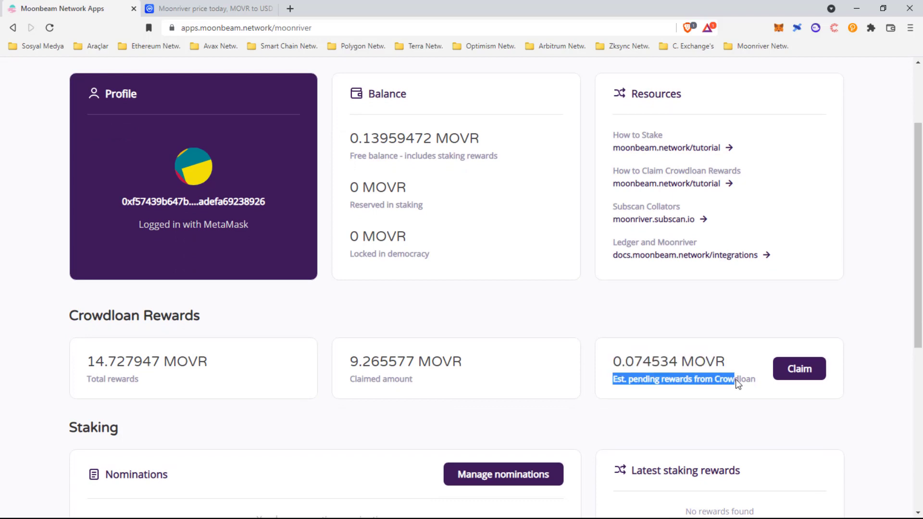
left_click(621, 365)
left_click(790, 372)
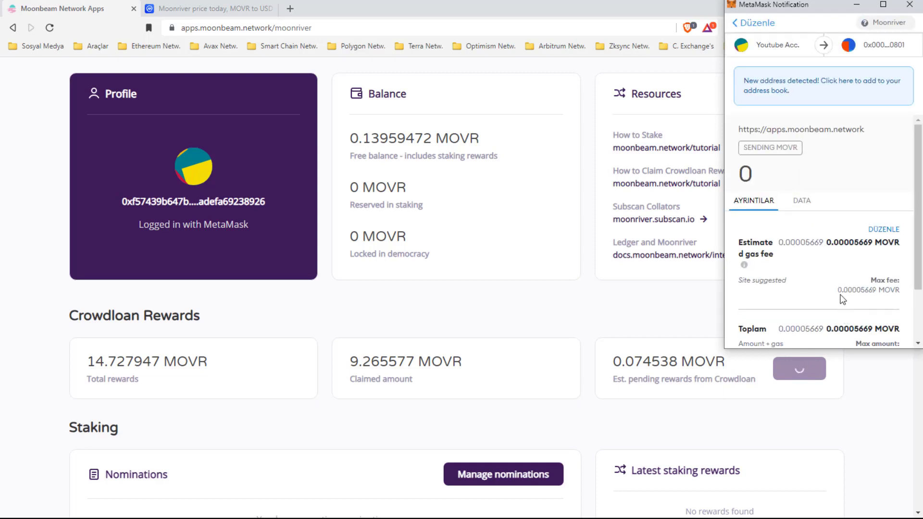
scroll(797, 269, "down", 1)
left_click_drag(778, 188, 899, 195)
left_click(874, 226)
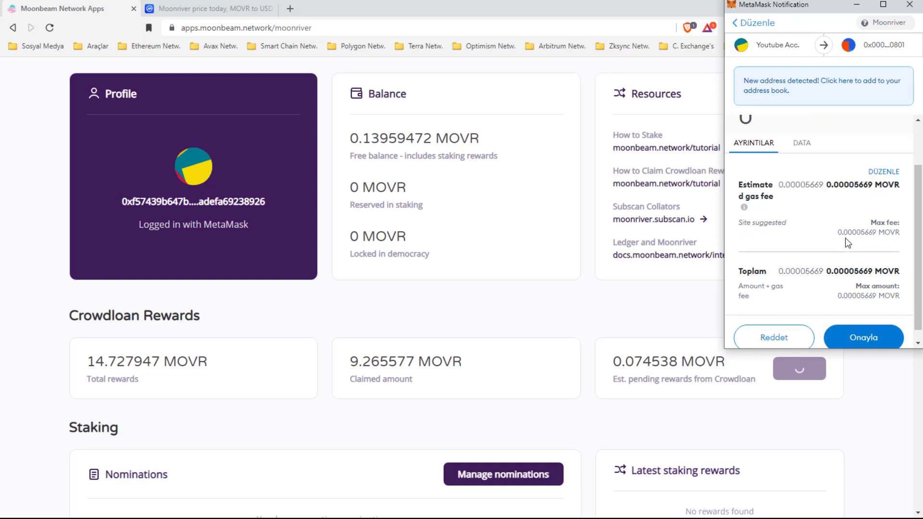
scroll(847, 243, "down", 1)
left_click_drag(778, 259, 878, 260)
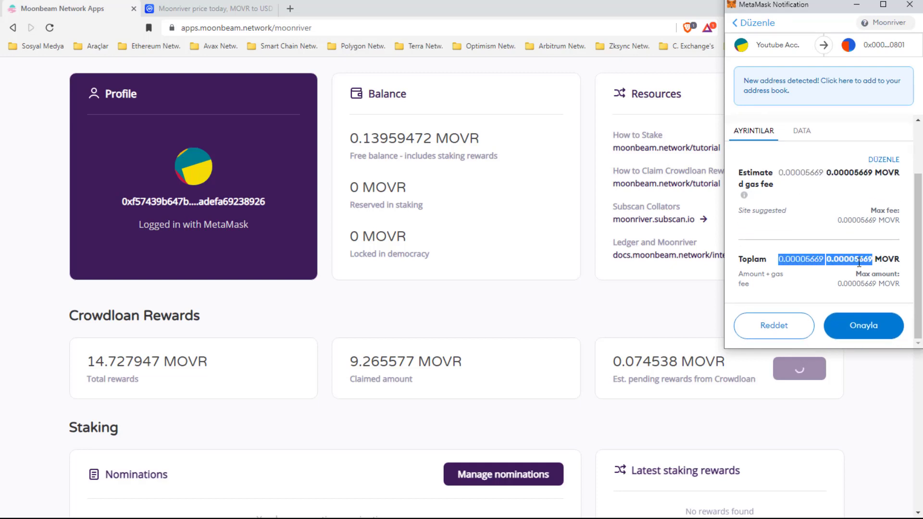
left_click(865, 326)
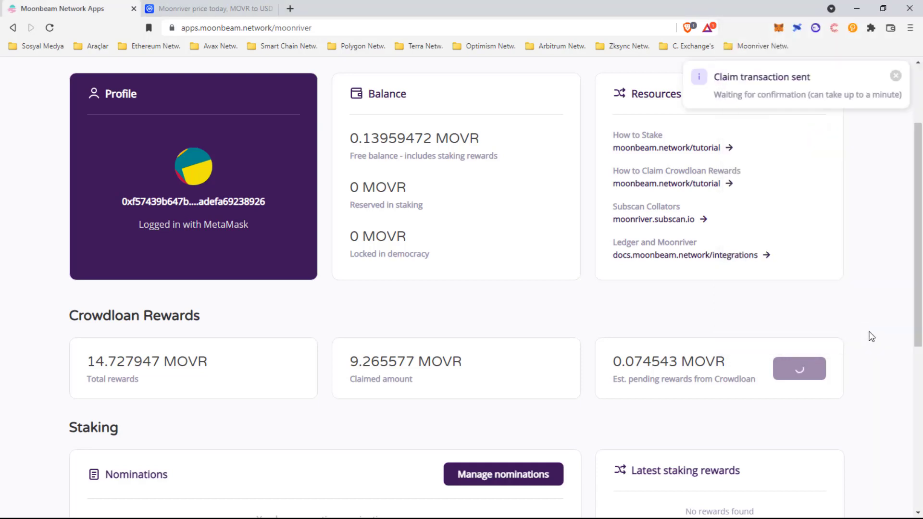
Step: Check the pending crowdloan rewards and the free MOVR balance following the claim
scroll(867, 335, "up", 3)
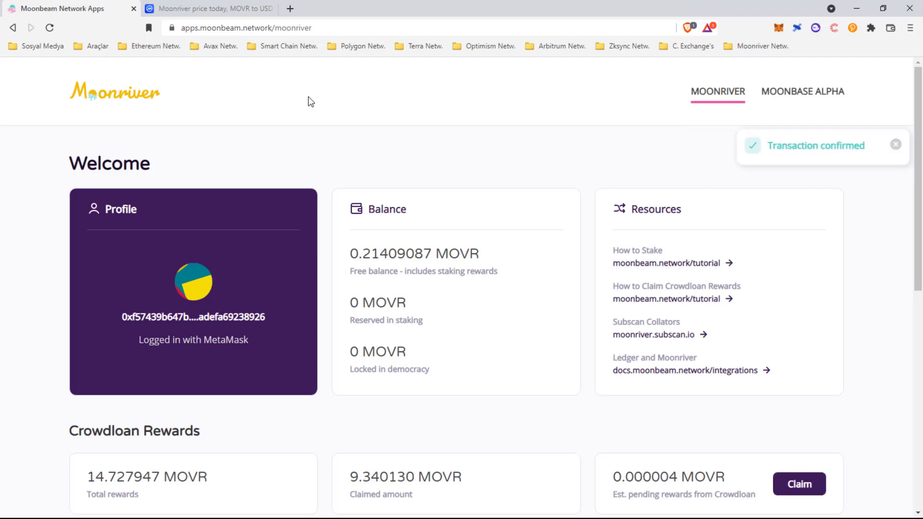
scroll(490, 260, "down", 2)
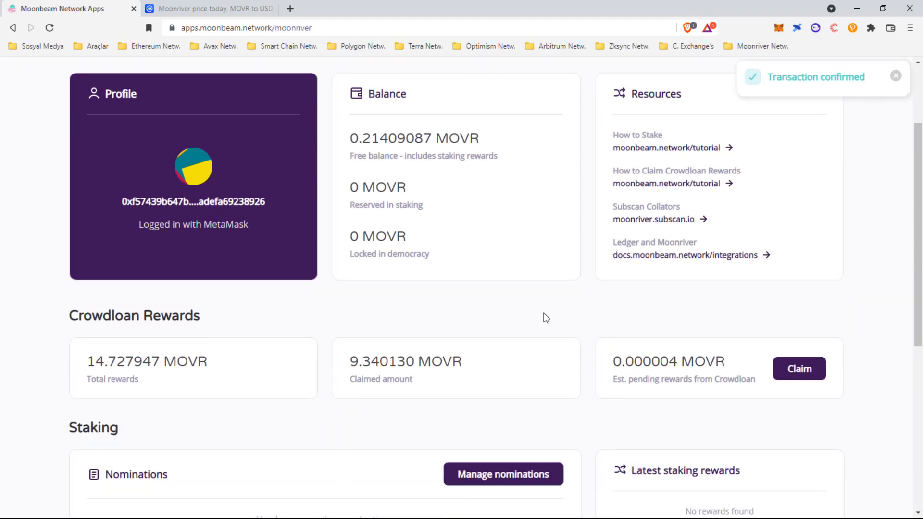
left_click_drag(615, 361, 671, 367)
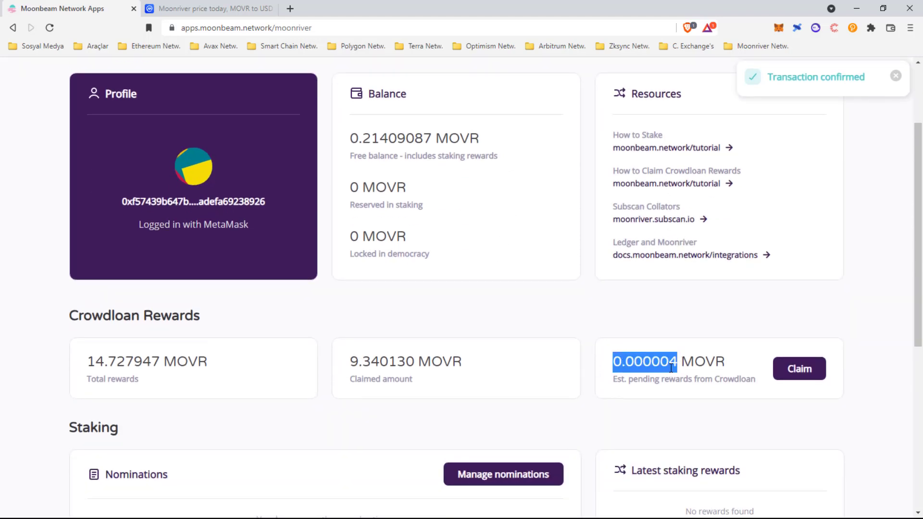
left_click(671, 368)
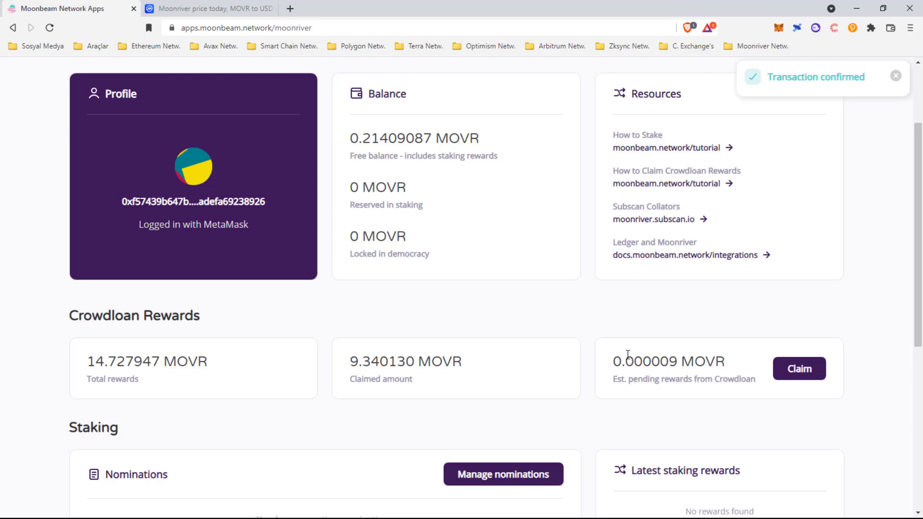
scroll(627, 354, "up", 3)
left_click(779, 29)
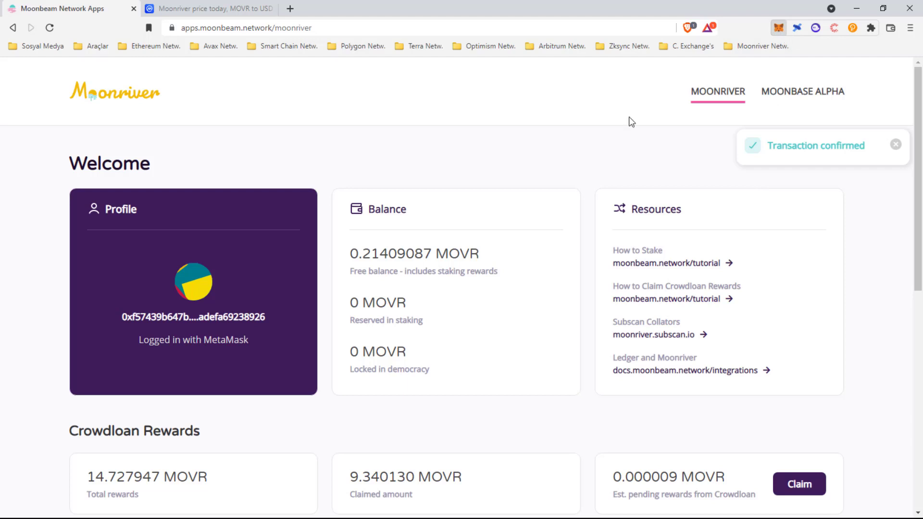
left_click(371, 258)
left_click_drag(357, 253, 480, 240)
left_click(353, 253)
left_click_drag(353, 253, 480, 253)
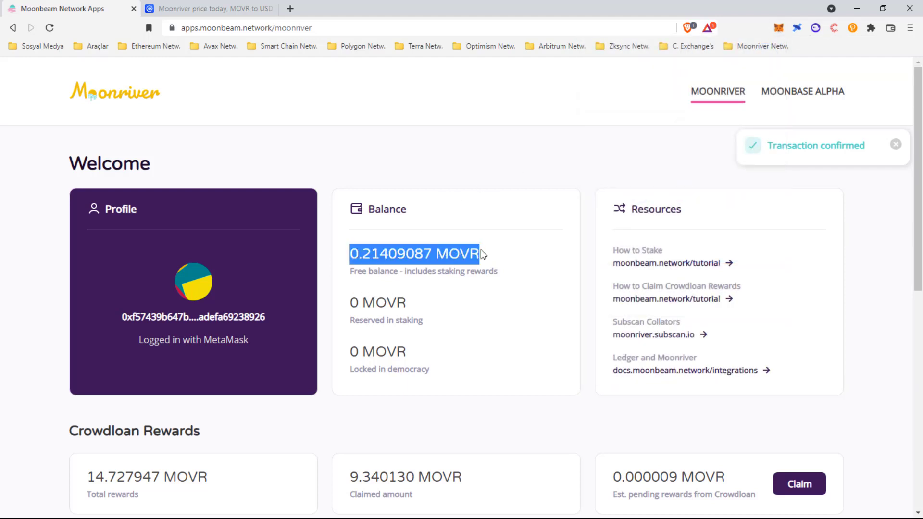
left_click(481, 243)
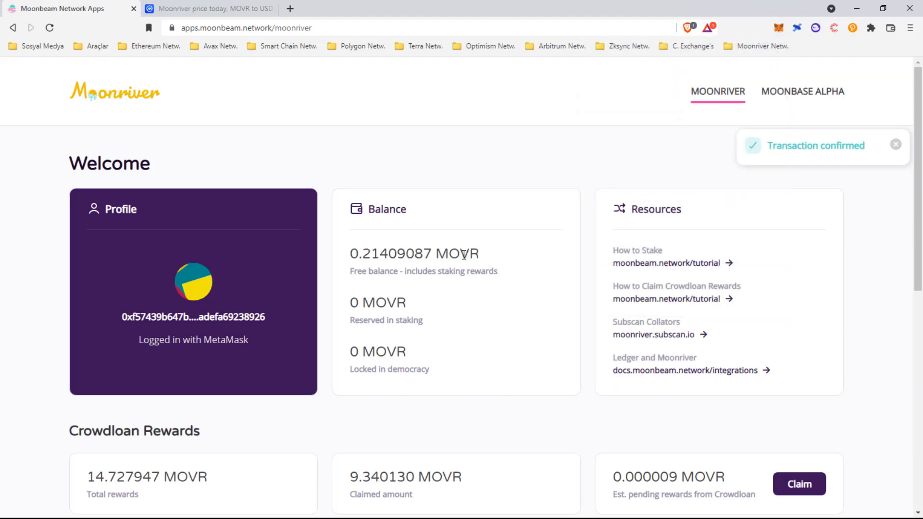
Step: Open the bookmarked Moonlit exchange and set up a swap of 50 USDT to MOVR
left_click(732, 49)
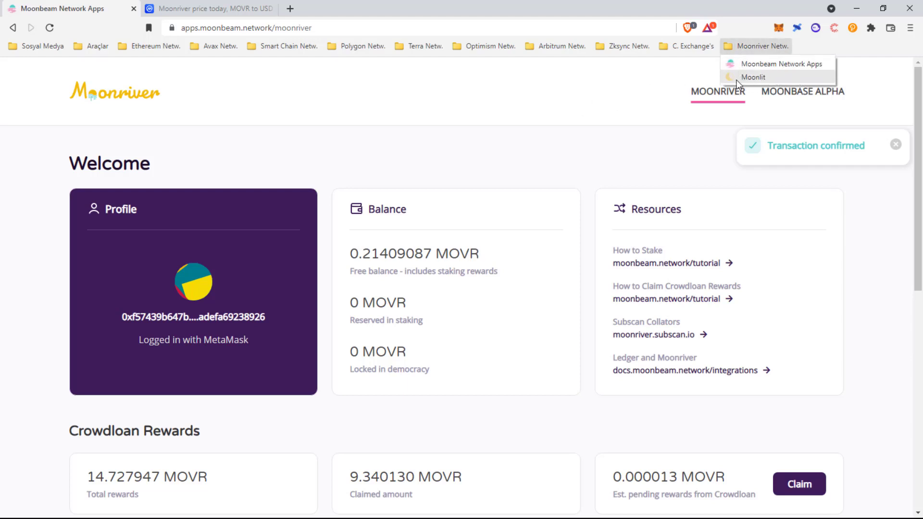
left_click(766, 77)
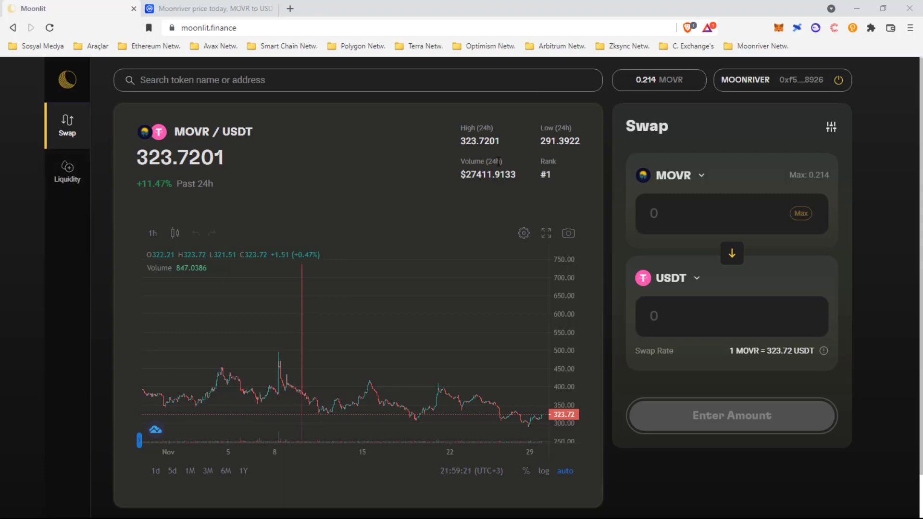
left_click(680, 175)
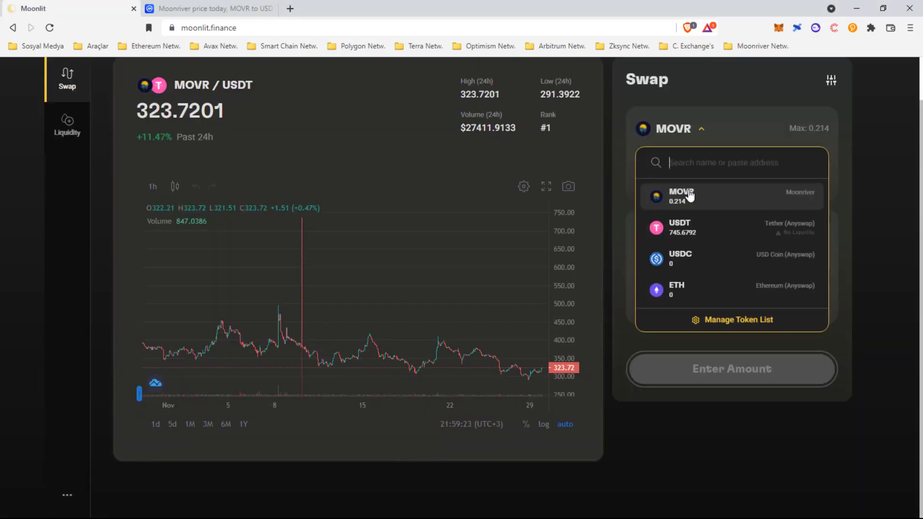
left_click(689, 230)
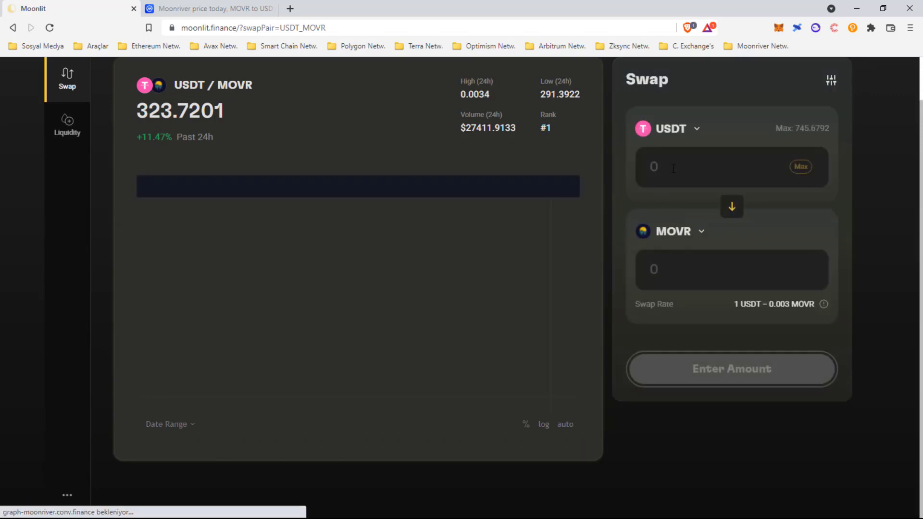
left_click(680, 168)
type("50")
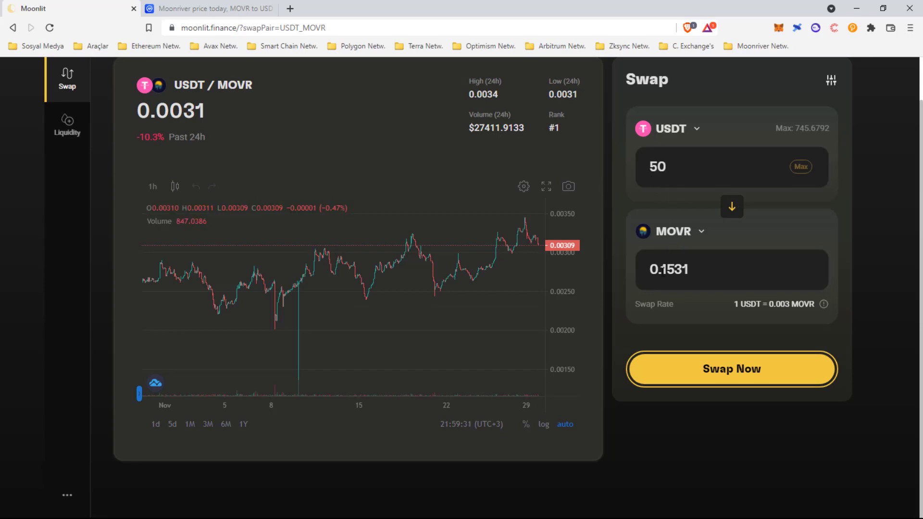
Step: Execute the USDT to MOVR swap, approve it in MetaMask, check the amount received and dismiss the receipt
left_click(719, 370)
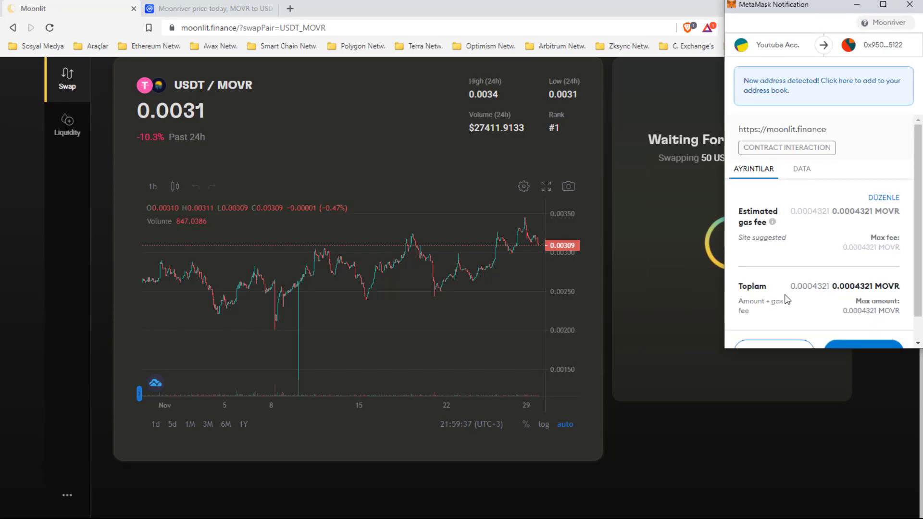
scroll(851, 219, "down", 1)
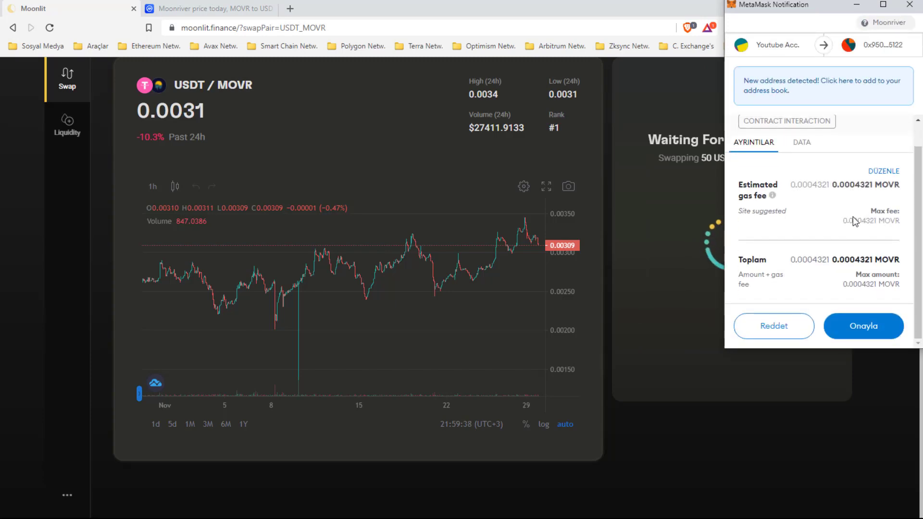
left_click(859, 325)
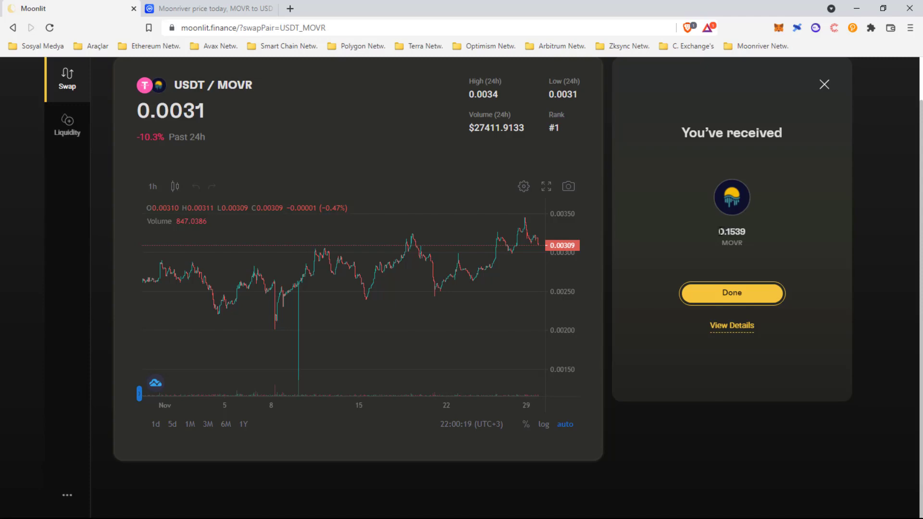
left_click_drag(719, 231, 749, 232)
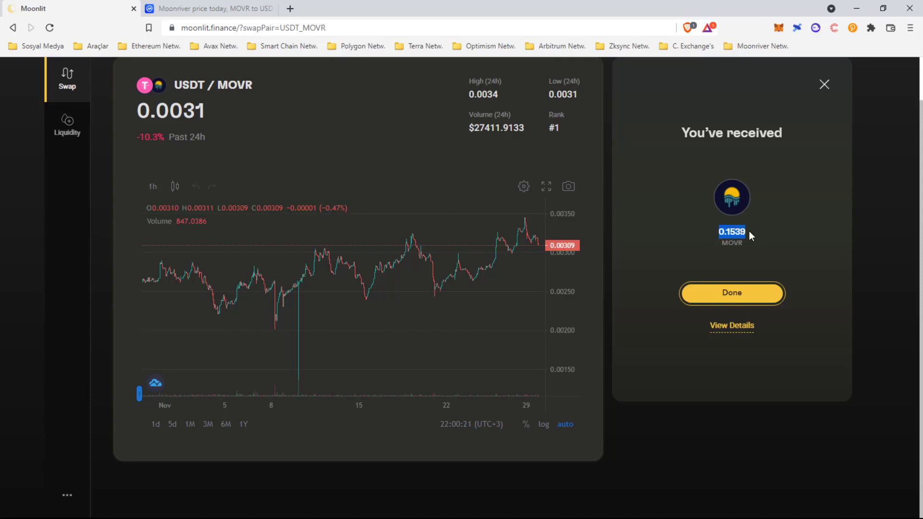
left_click(740, 293)
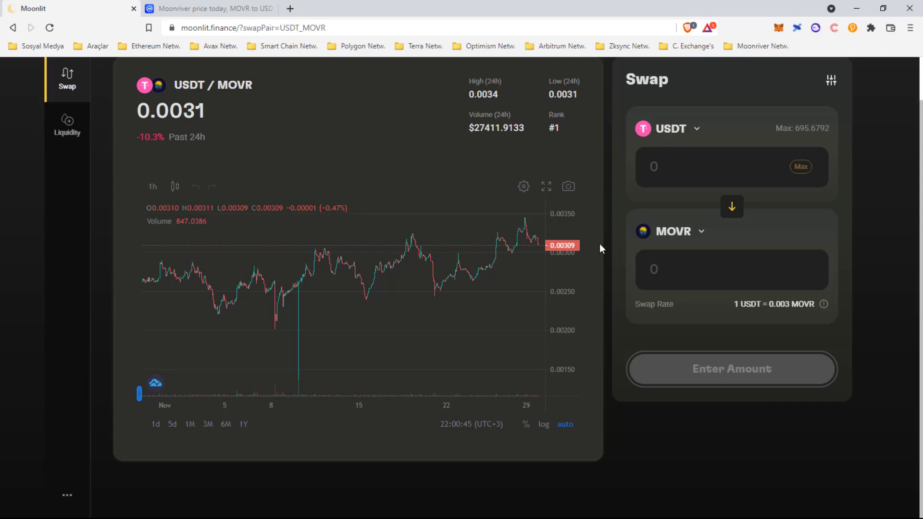
Step: Examine the exchanges and trading pairs listed for MOVR in the Moonriver spot markets on CoinMarketCap
left_click(230, 8)
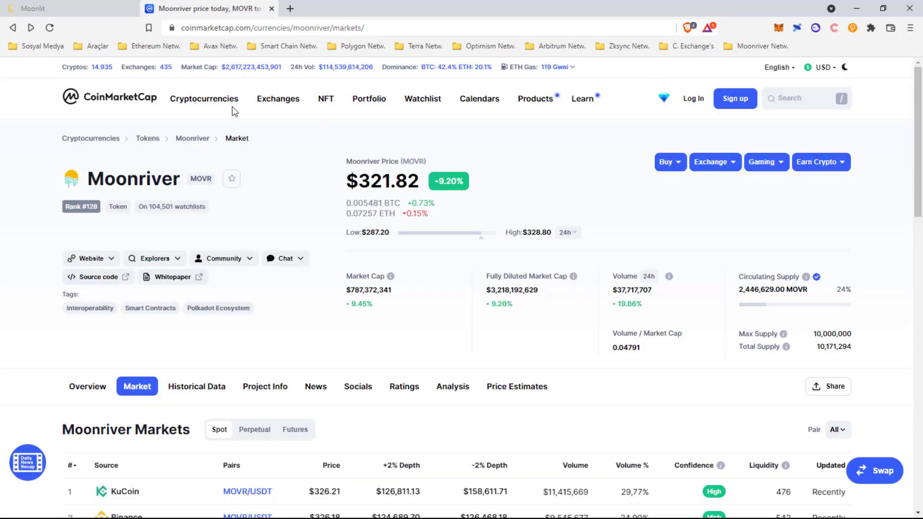
scroll(234, 111, "down", 5)
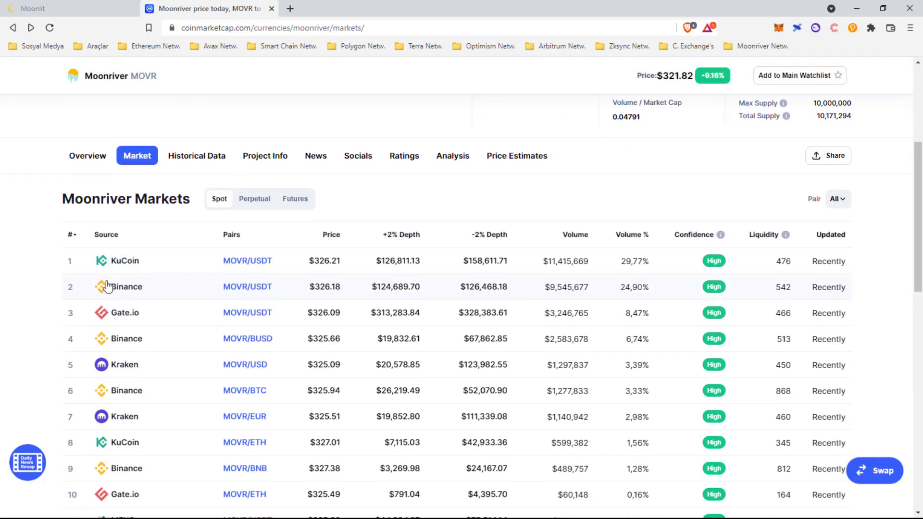
scroll(591, 403, "down", 4)
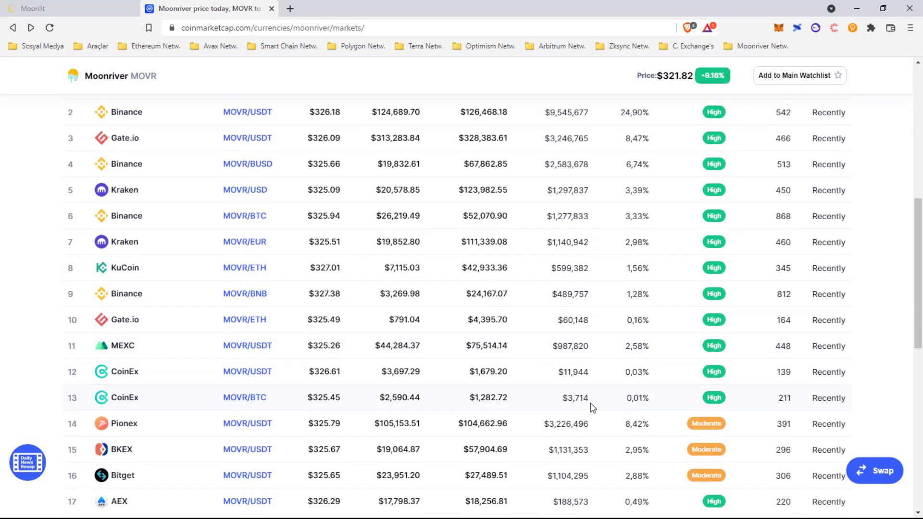
scroll(590, 402, "down", 5)
scroll(588, 401, "up", 2)
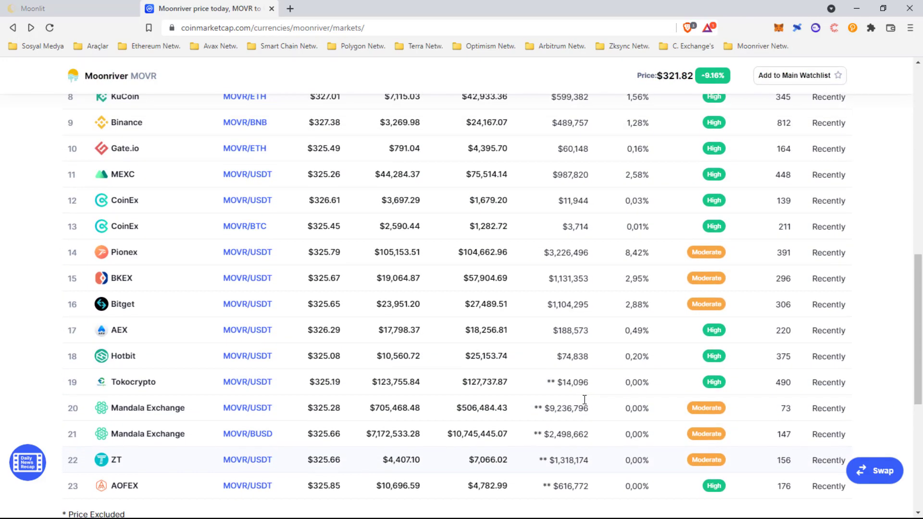
scroll(584, 399, "up", 6)
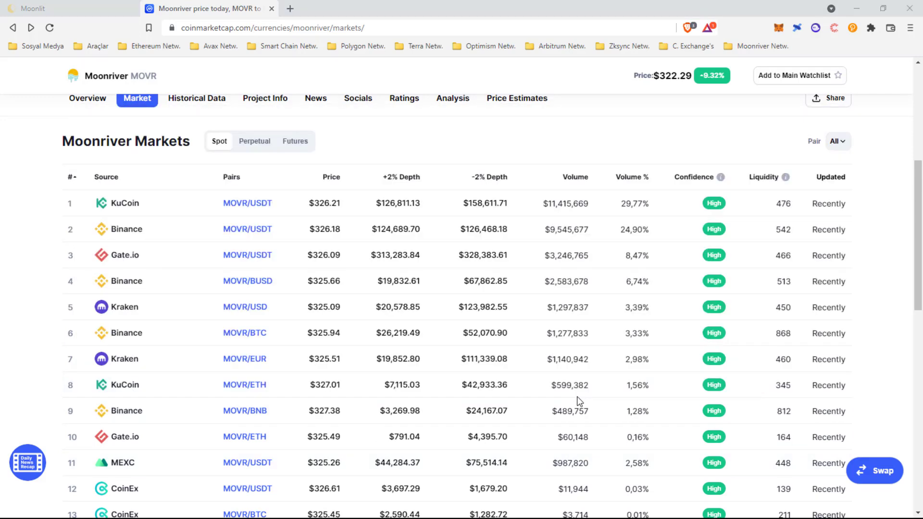
Step: Switch to the Movr Withdraw Fee and Limit workbook in Excel and compare the exchanges' minimum MOVR withdrawals and commissions
key("alt+Tab")
key("alt+Tab")
key("alt+Tab")
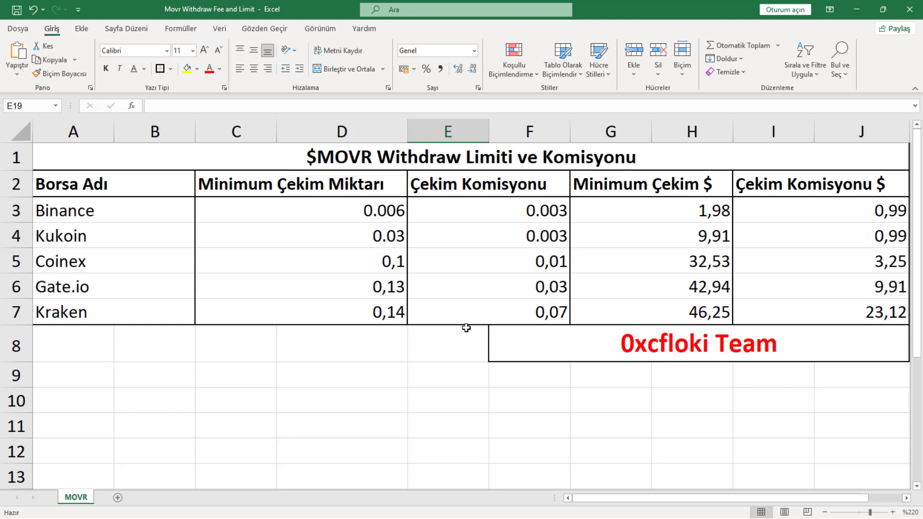
Step: Return to the Moonlit exchange in the browser and open its liquidity pools
key("alt+Tab")
key("alt+Tab")
key("alt+Tab")
key("alt+Tab")
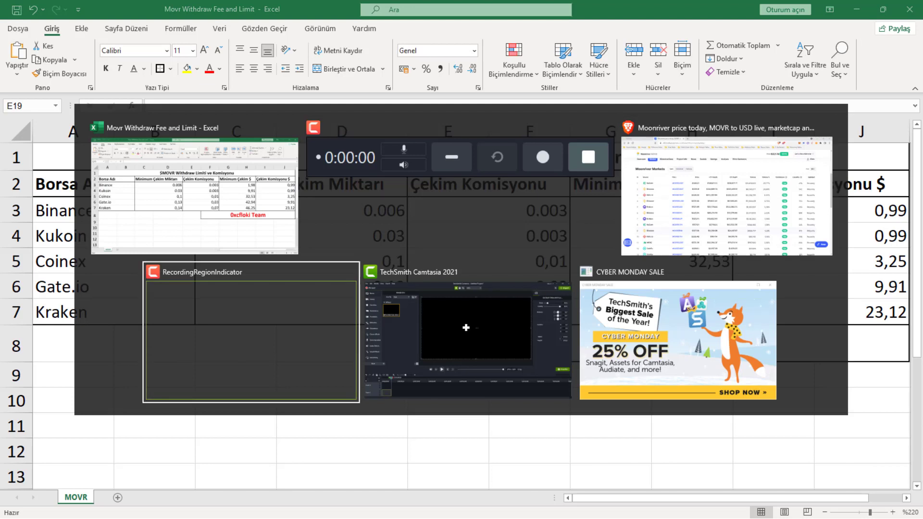
key("alt+Tab")
key("alt+Tab")
key("alt+Tab")
key("alt+Tab")
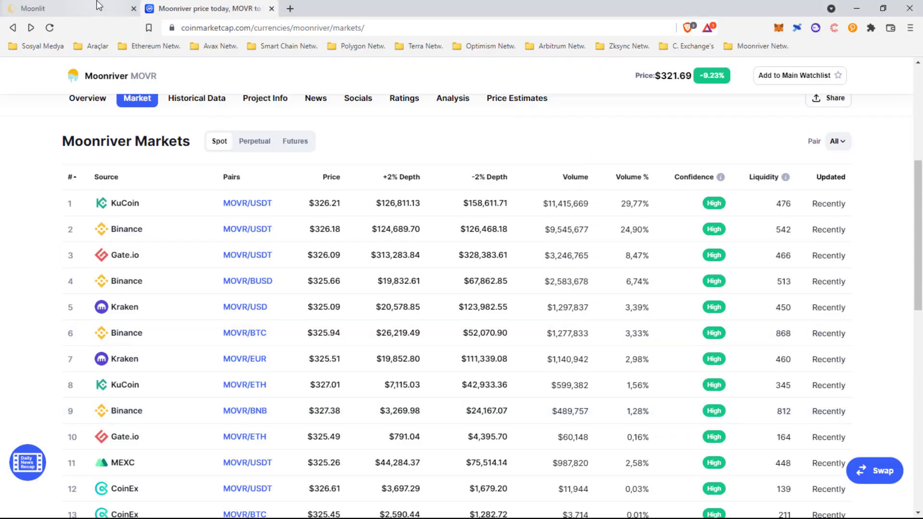
left_click(110, 9)
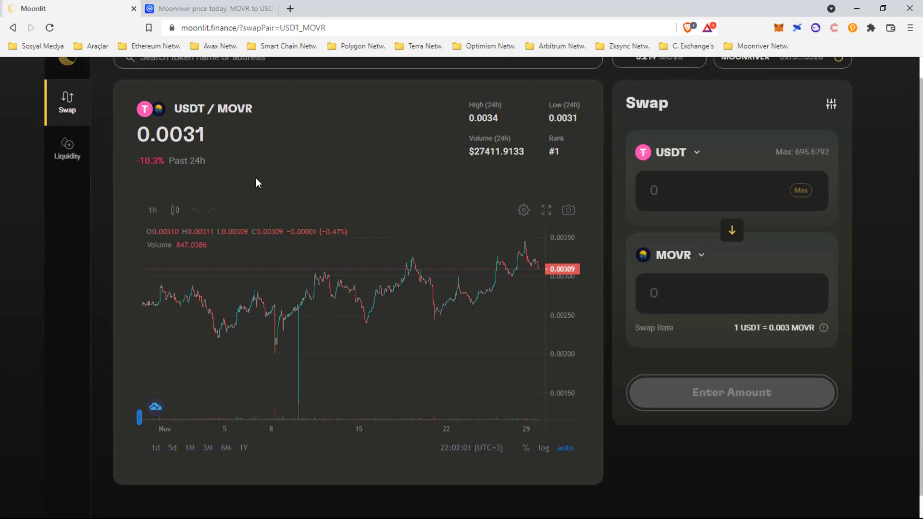
scroll(226, 188, "up", 2)
left_click(85, 161)
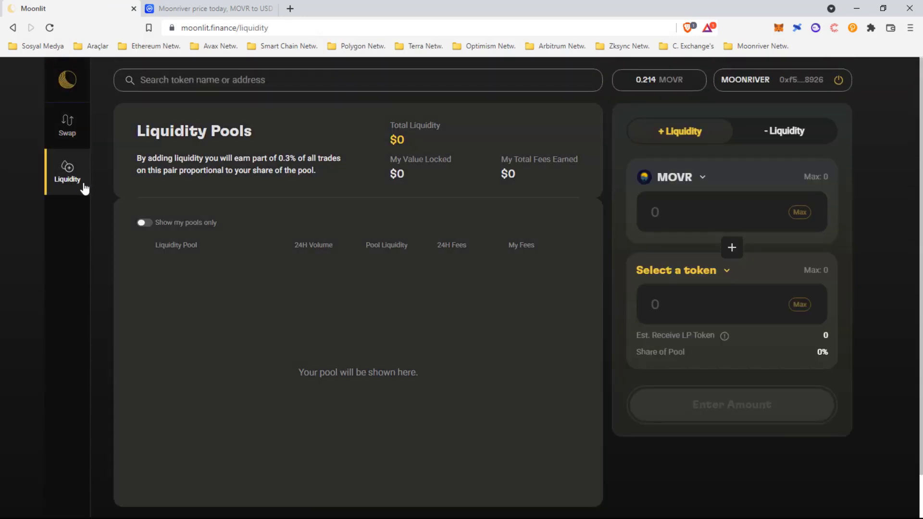
Step: Examine the available liquidity pools, the own value locked and the total fees earned
scroll(297, 225, "down", 2)
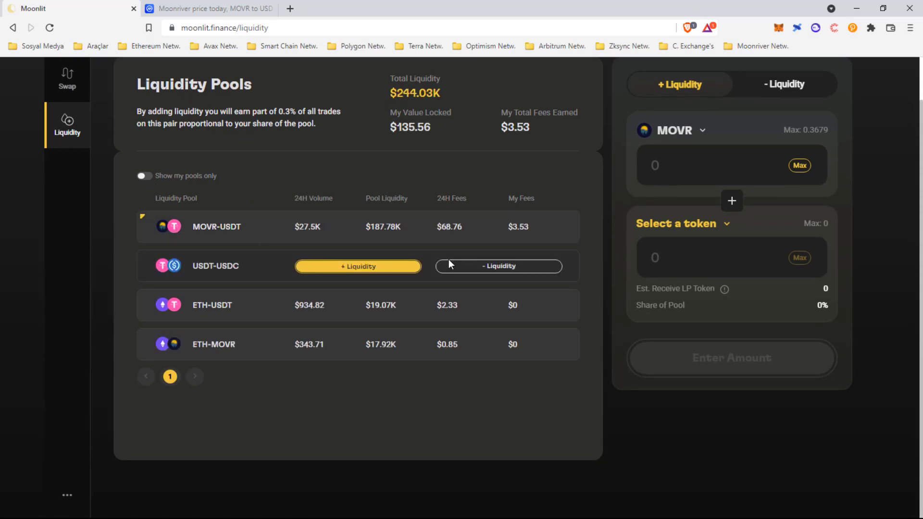
mouse_move(177, 225)
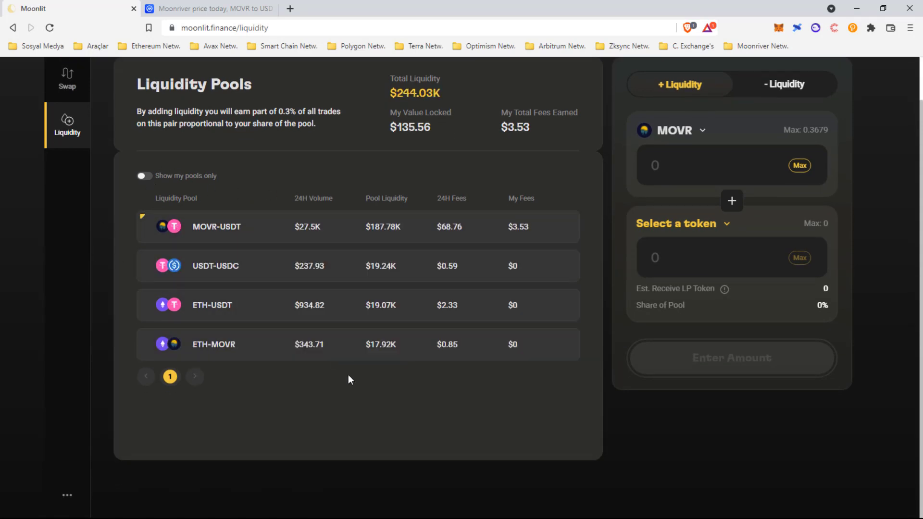
scroll(566, 173, "up", 2)
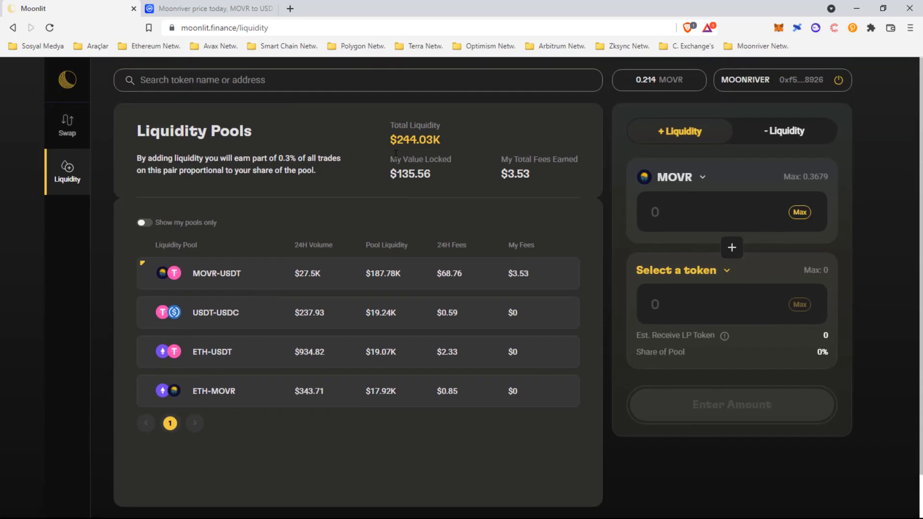
left_click_drag(392, 156, 457, 165)
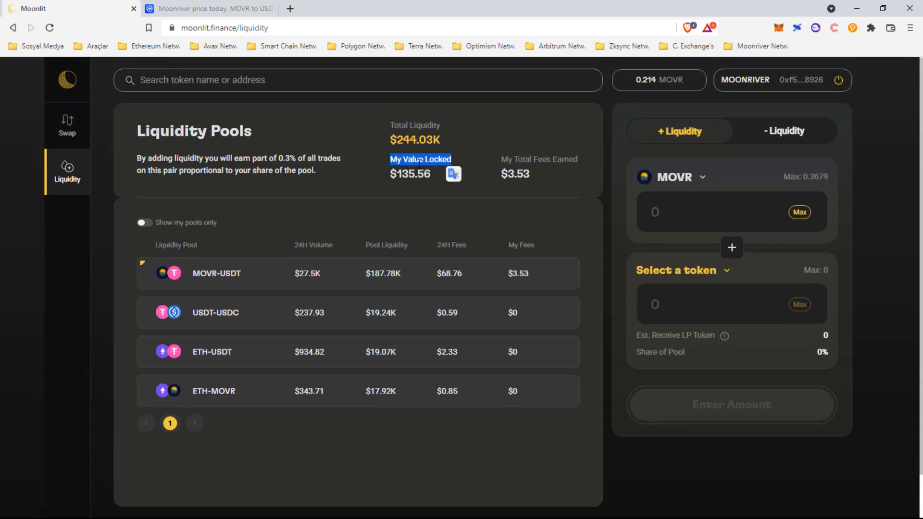
left_click(399, 174)
double_click(396, 171)
left_click(405, 185)
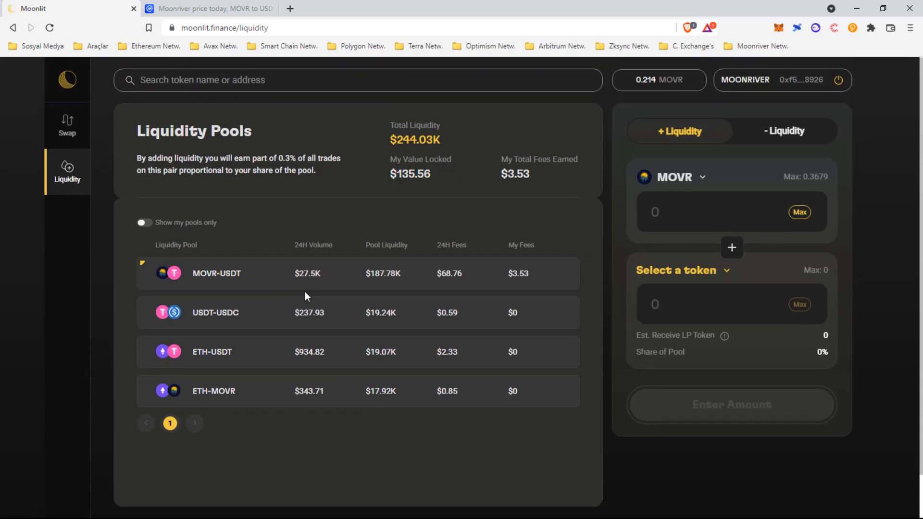
mouse_move(501, 155)
left_mouse_down()
mouse_move(545, 180)
mouse_move(505, 158)
left_mouse_up()
left_click(544, 176)
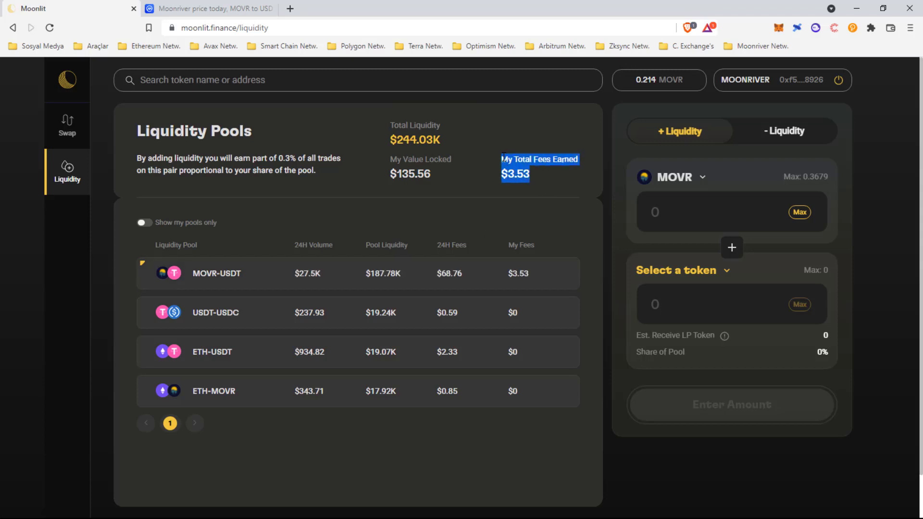
left_click(502, 159)
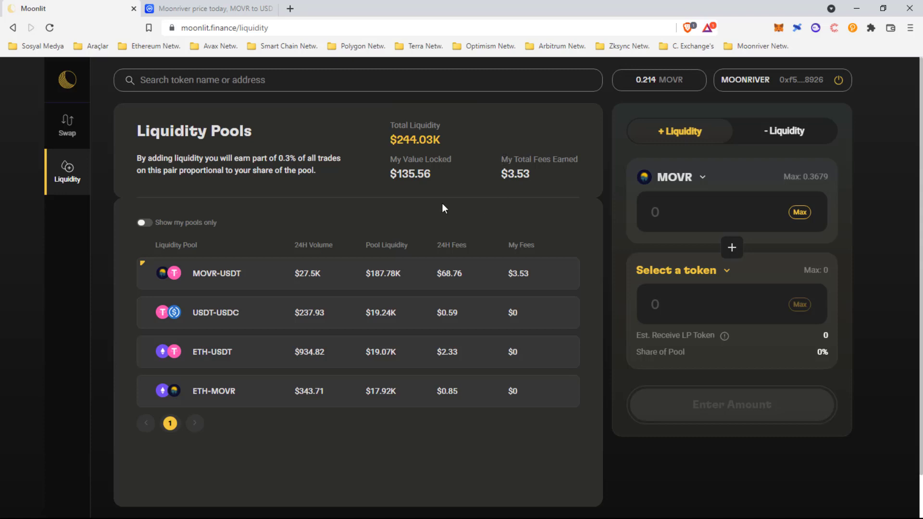
Step: Set up the removal of the maximum MOVR-USDT liquidity and check the estimated MOVR and USDT to receive
mouse_move(377, 278)
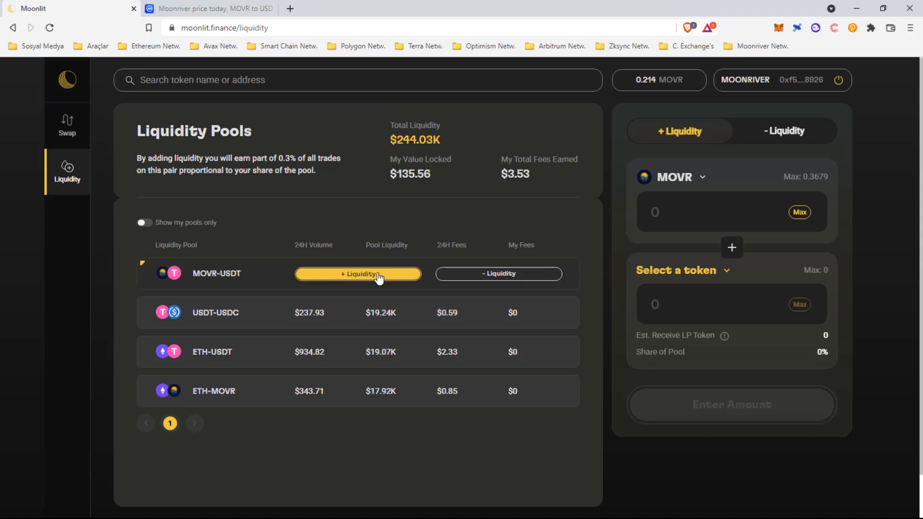
left_click(490, 273)
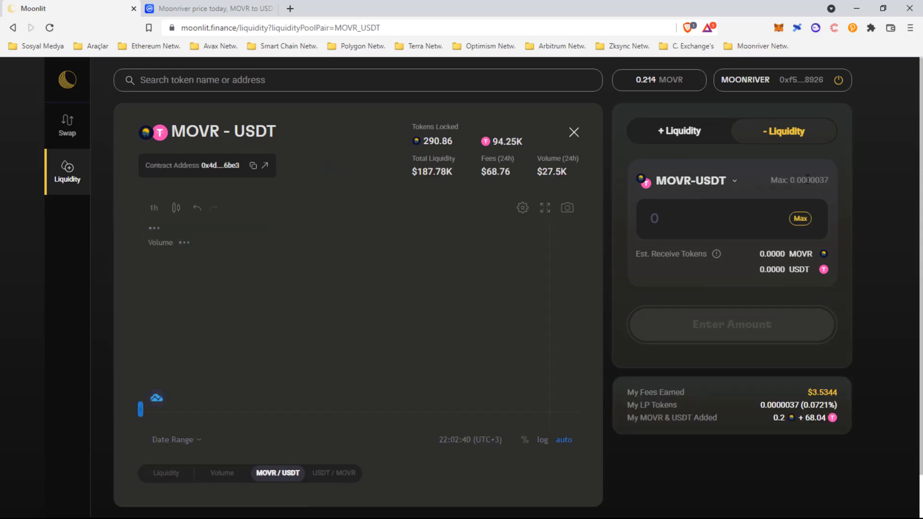
left_click(800, 219)
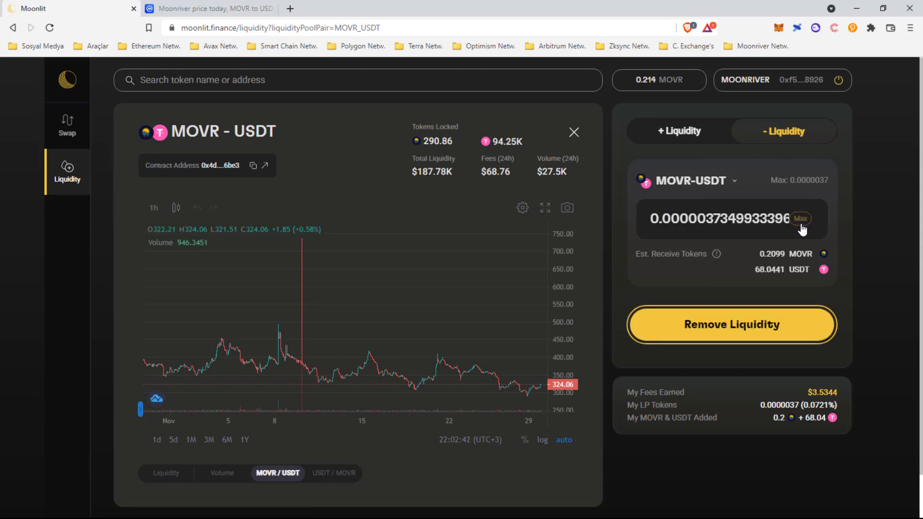
left_click_drag(759, 254, 812, 253)
left_click_drag(753, 270, 811, 270)
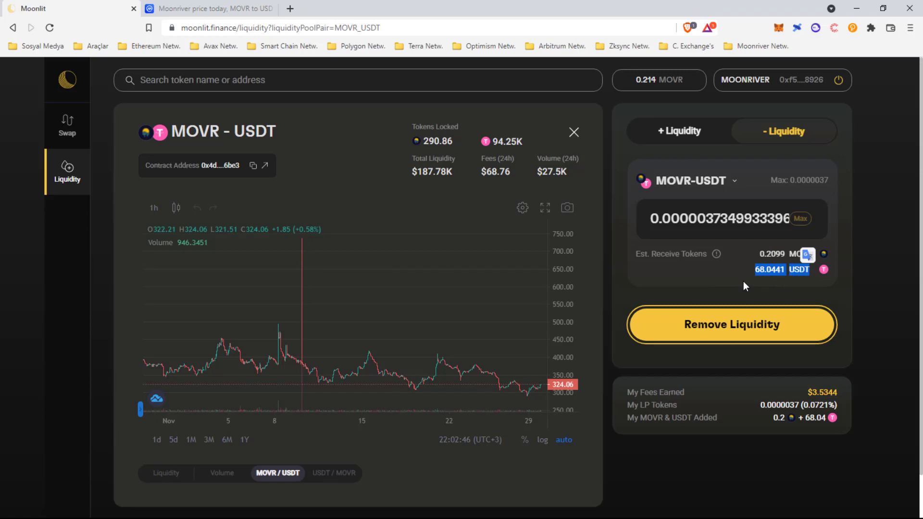
double_click(799, 270)
Step: Remove the MOVR-USDT liquidity, approve the transaction in MetaMask and dismiss the receipt
left_click(752, 331)
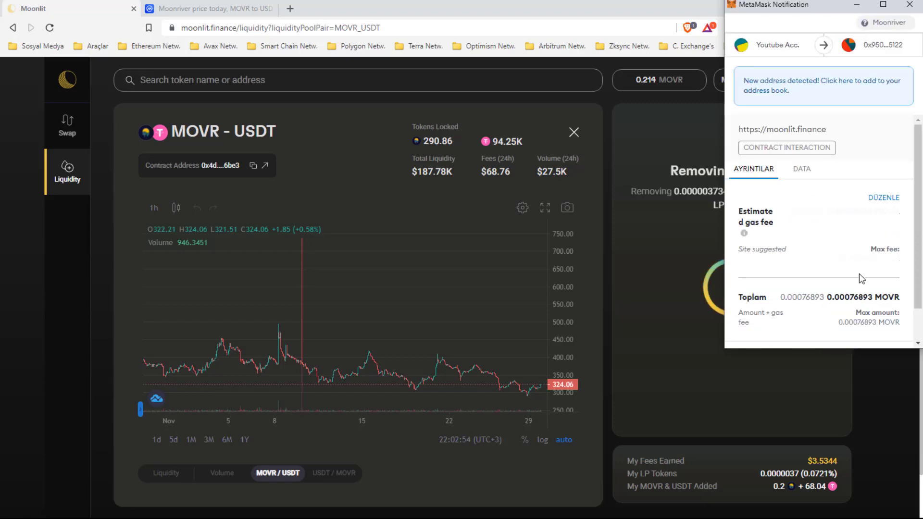
scroll(850, 264, "down", 2)
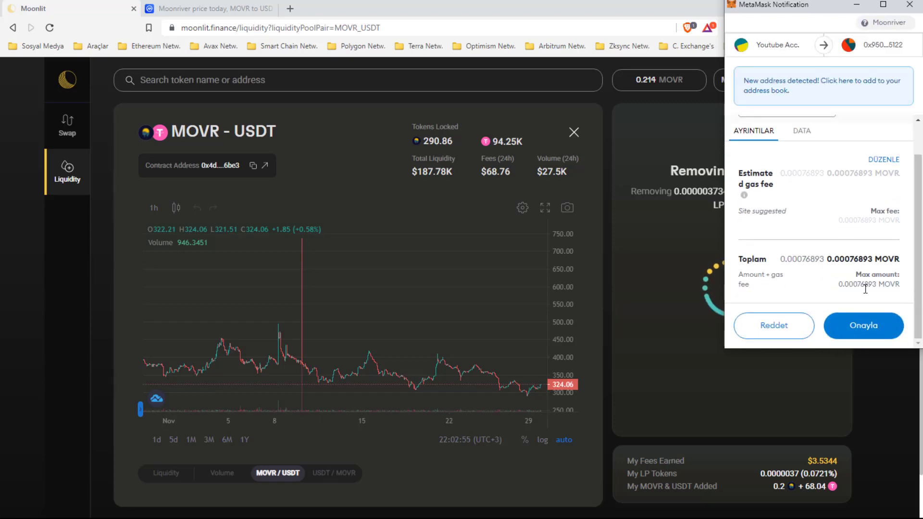
left_click(870, 328)
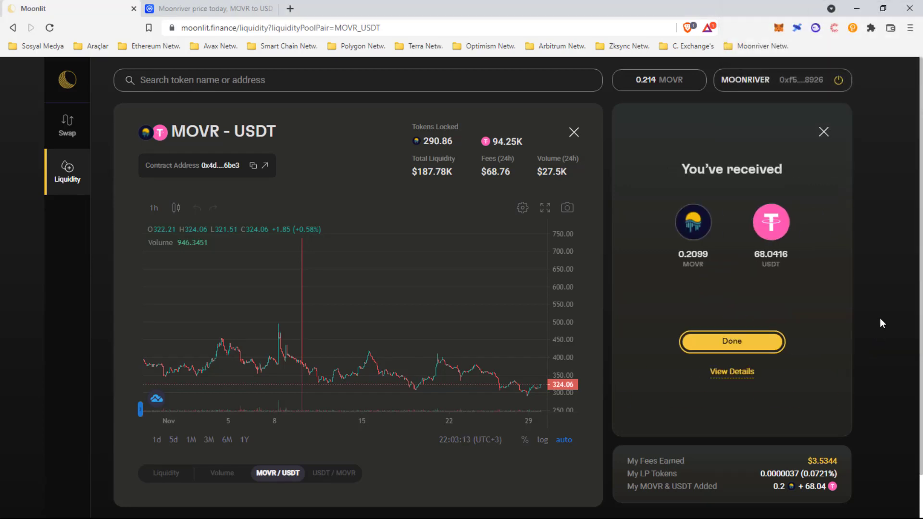
left_click(731, 341)
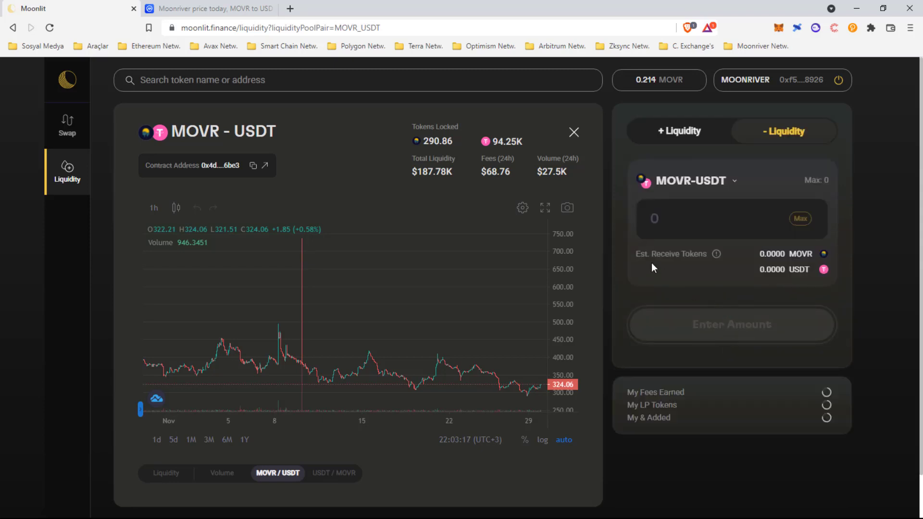
Step: Reload the MOVR-USDT pool view, switch it to adding liquidity and set the MOVR amount to 0.30
left_click(67, 133)
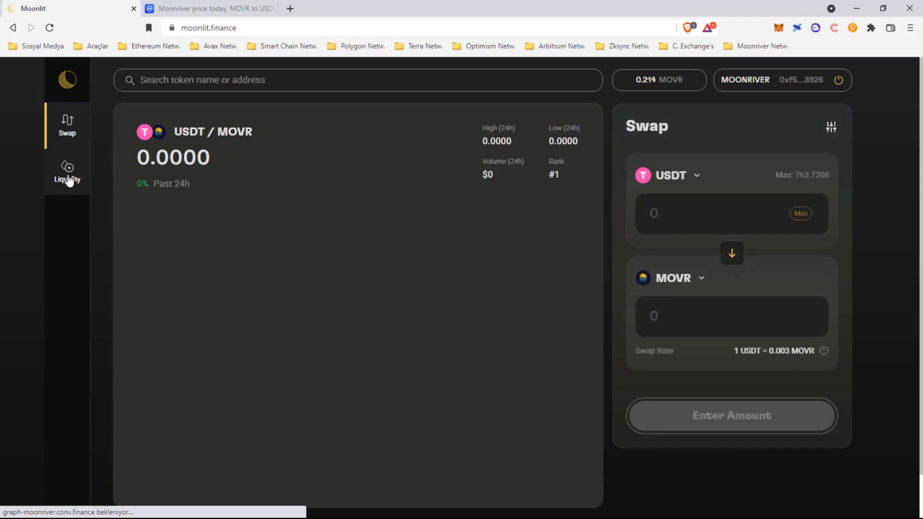
left_click(67, 179)
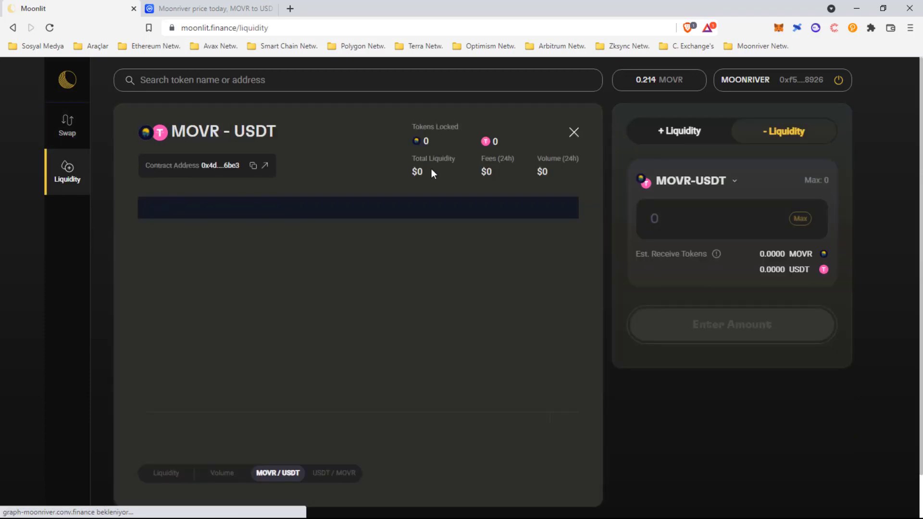
left_click(679, 137)
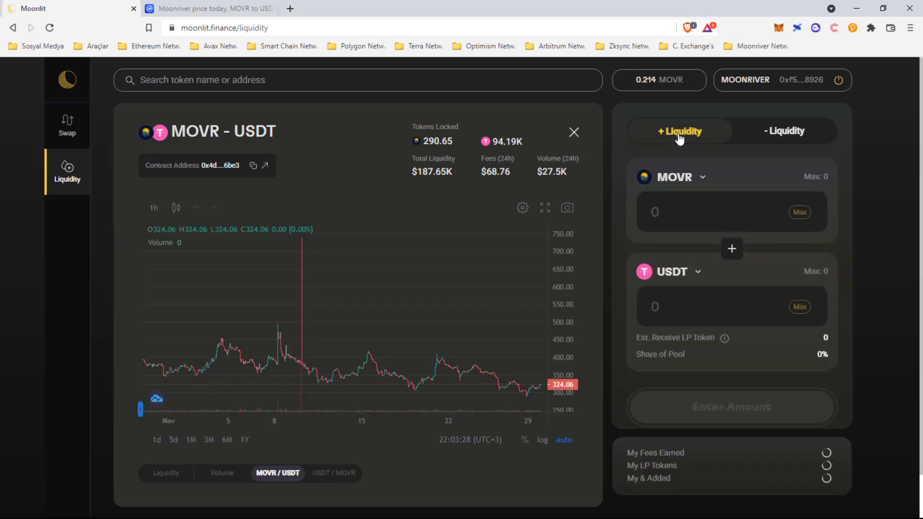
left_click(671, 211)
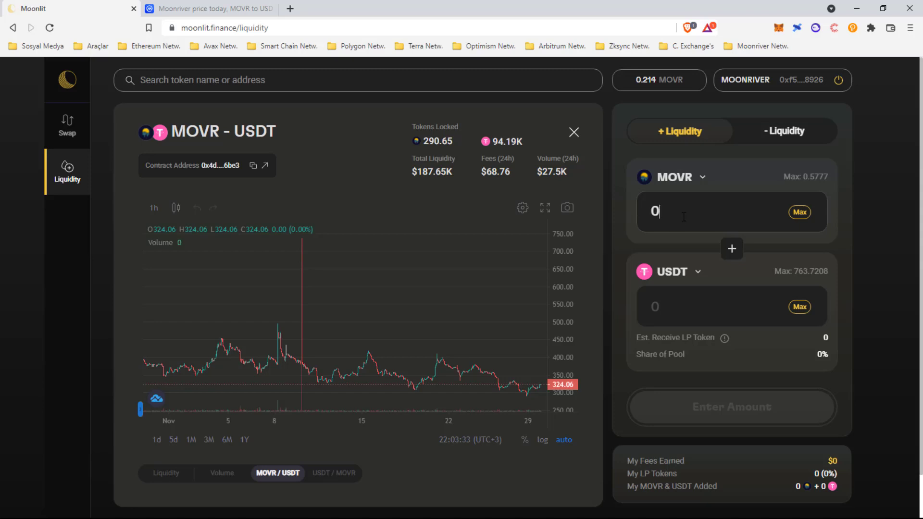
type("0,3")
key("ctrl+a")
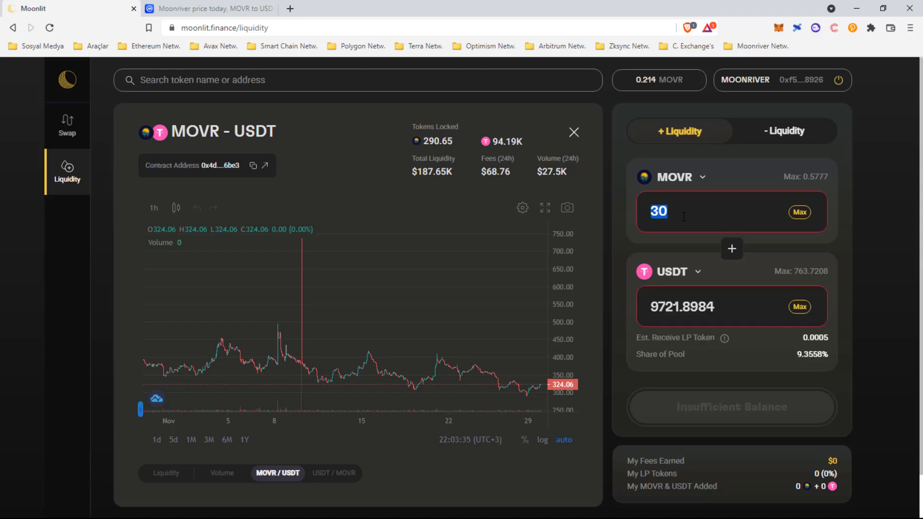
type("0.")
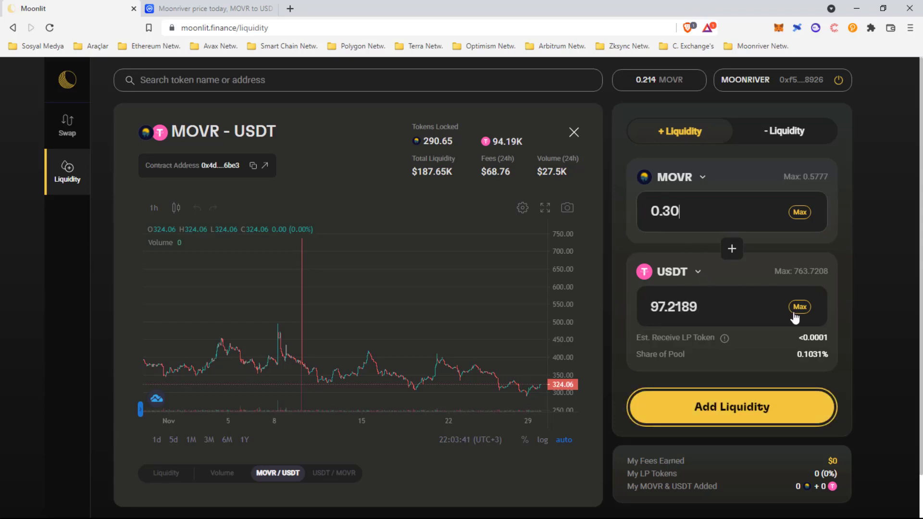
Step: Add the 0.3 MOVR and 97.2189 USDT to the liquidity pool and approve the transaction in MetaMask
left_click(720, 403)
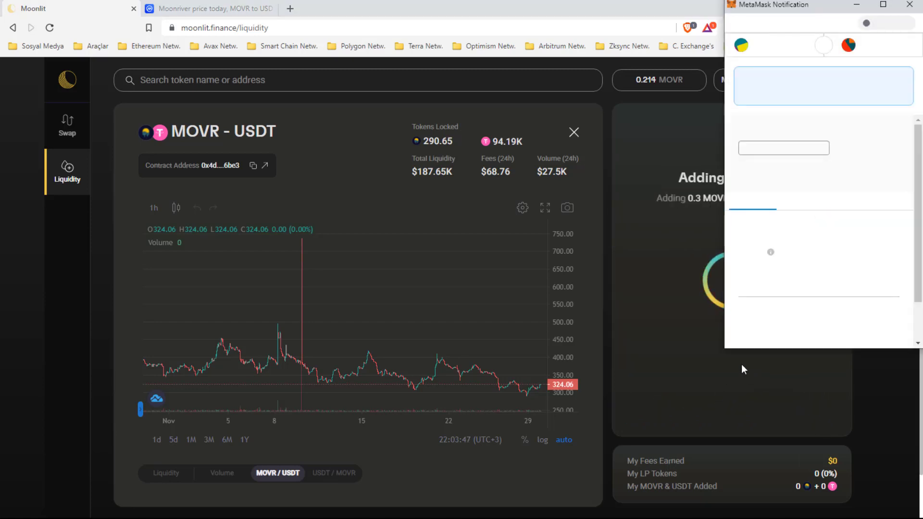
scroll(799, 316, "down", 1)
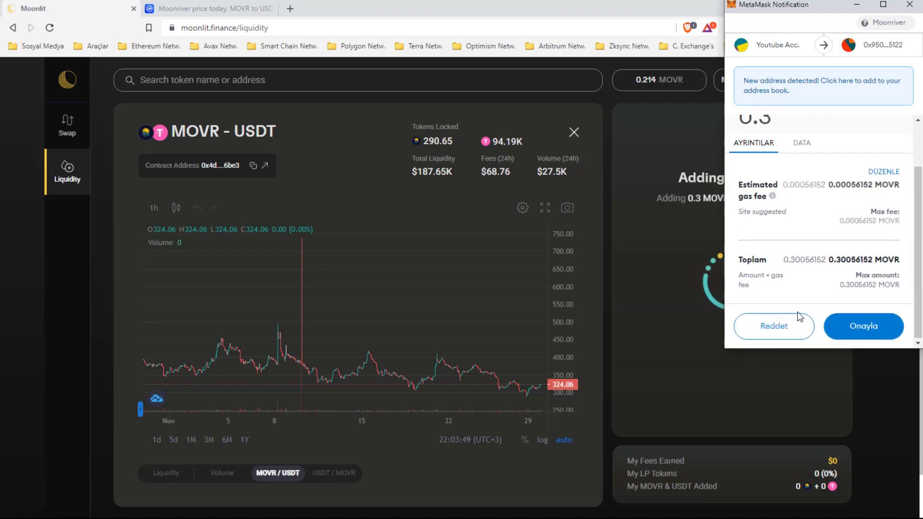
left_click(850, 326)
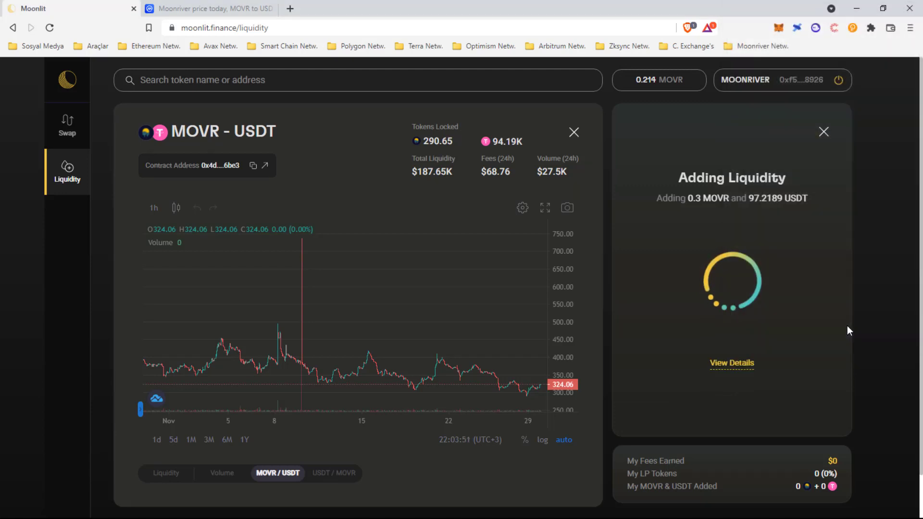